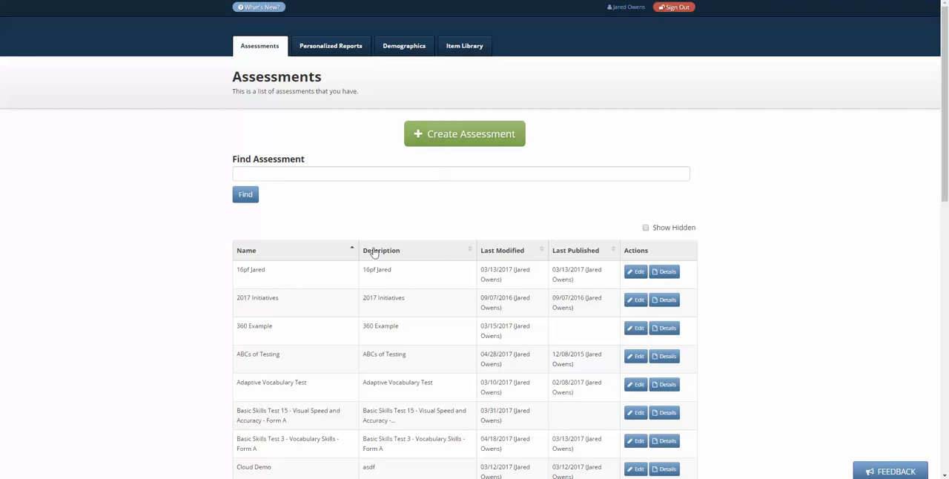
Open the ABCs of Testing assessment for editing and examine the answer and point settings of the SQL query question in Section #1
{"action": "left_click", "coordinate": [637, 357]}
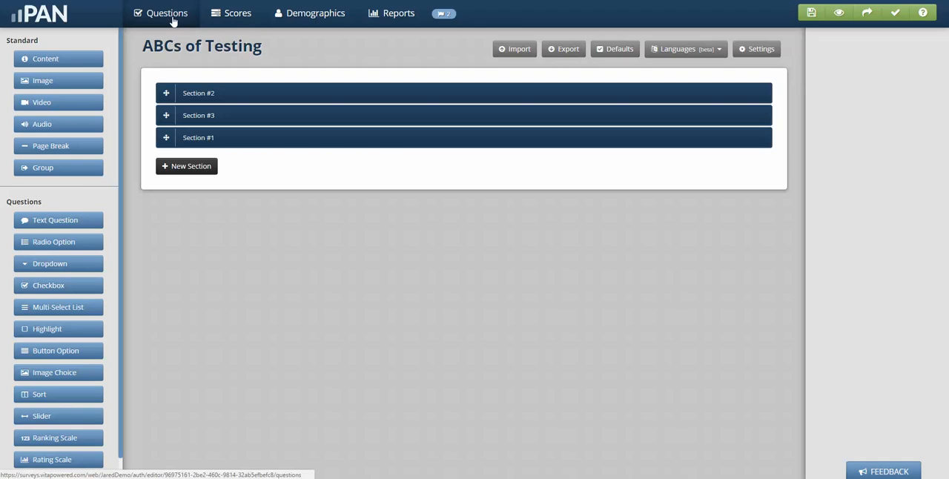
{"action": "left_click", "coordinate": [210, 138]}
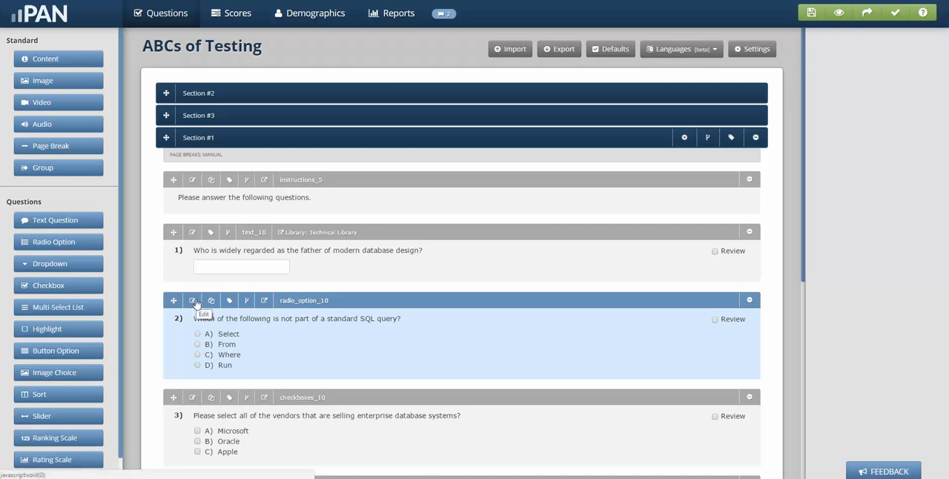
{"action": "left_click", "coordinate": [193, 303]}
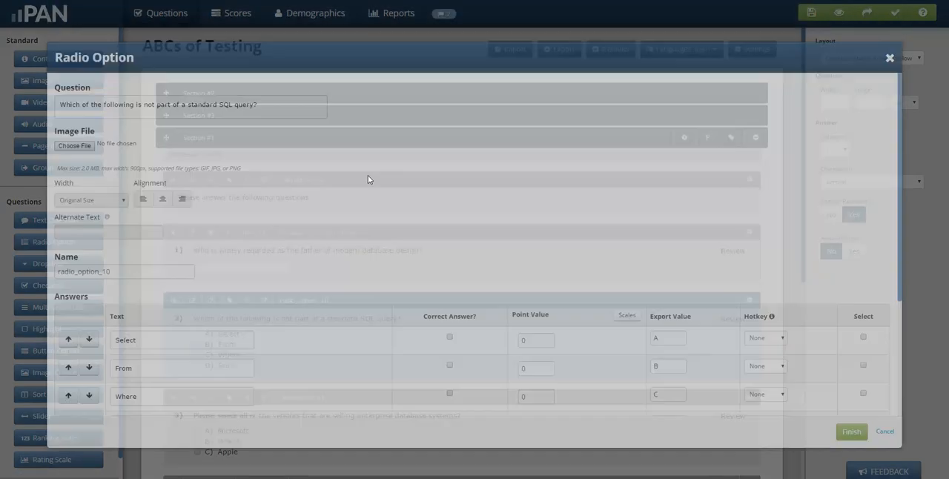
{"action": "scroll", "coordinate": [555, 366], "scroll_direction": "down", "scroll_amount": 3}
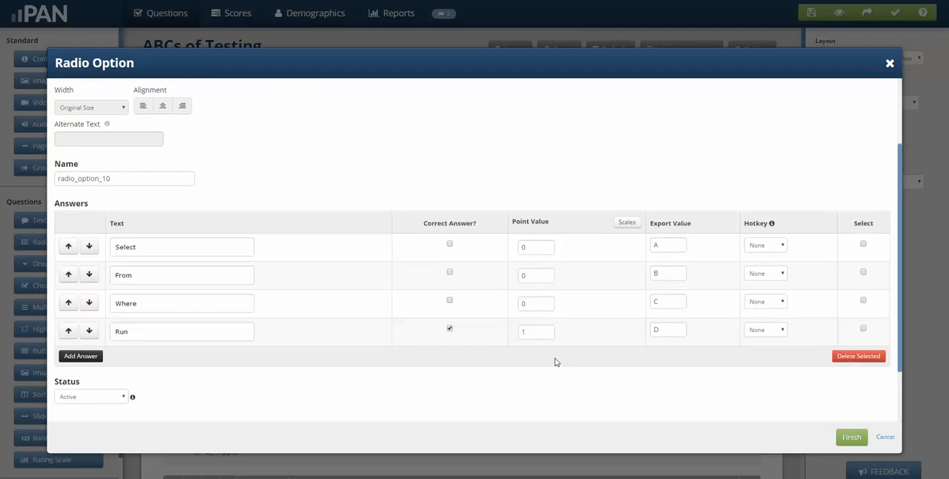
{"action": "scroll", "coordinate": [555, 363], "scroll_direction": "up", "scroll_amount": 3}
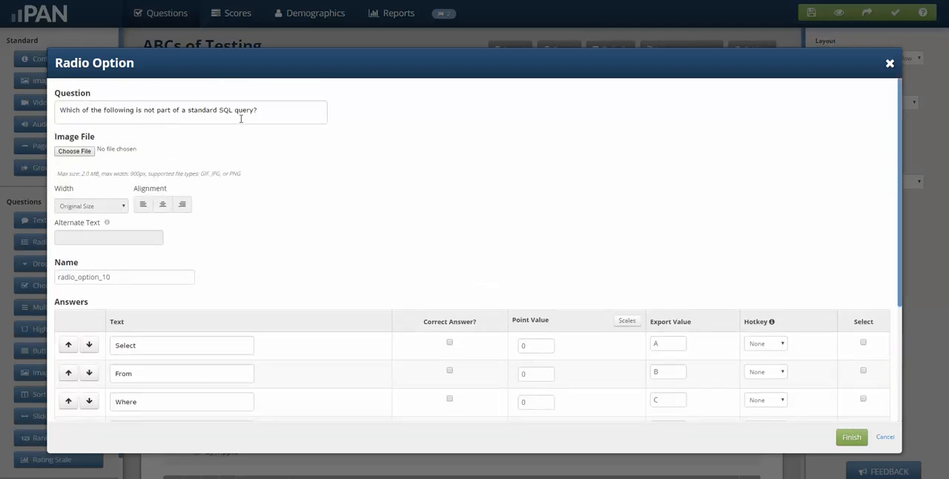
{"action": "scroll", "coordinate": [272, 212], "scroll_direction": "down", "scroll_amount": 3}
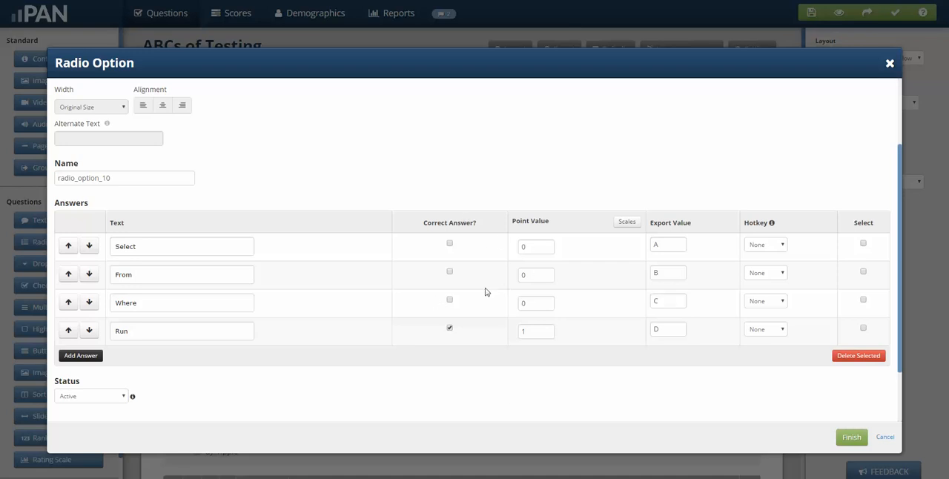
{"action": "left_click", "coordinate": [850, 438]}
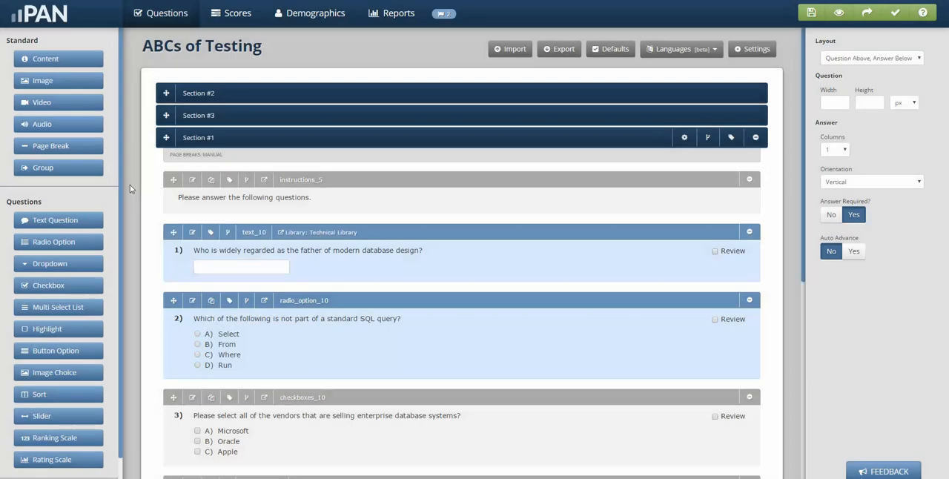
Include all questions from every section in the Raw_Score total points score
{"action": "left_click", "coordinate": [232, 15]}
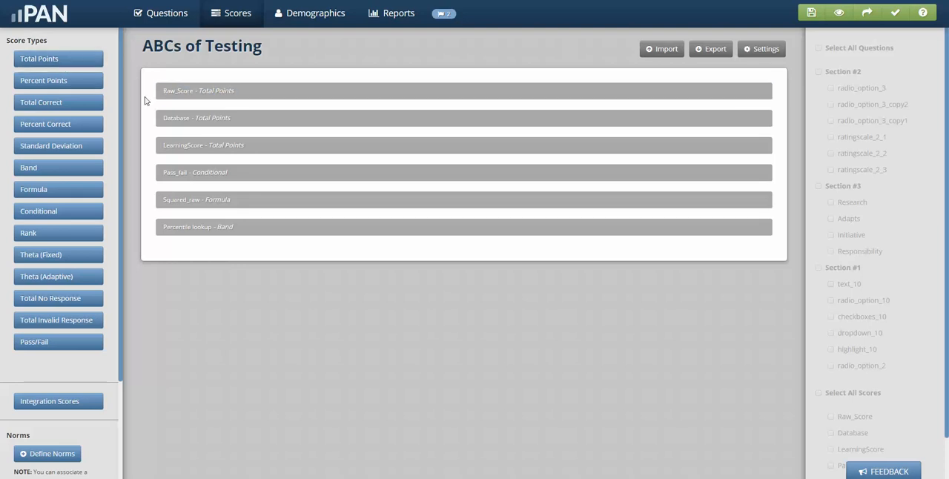
{"action": "left_click", "coordinate": [201, 94]}
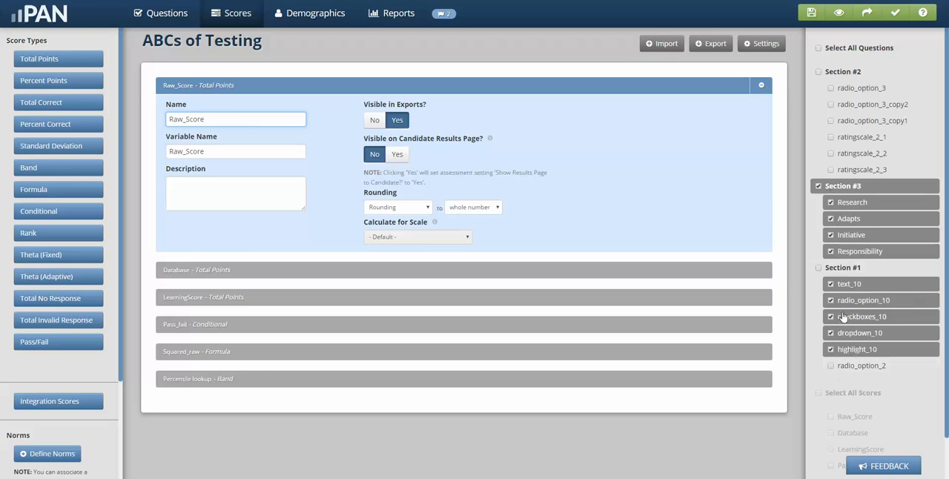
{"action": "left_click", "coordinate": [819, 49]}
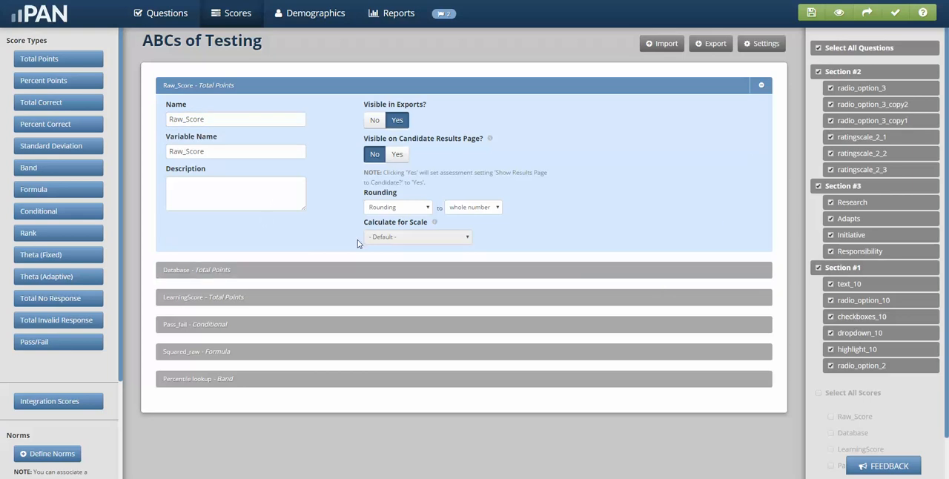
Set the Raw_Score rounding precision to .0 and keep the method as Rounding
{"action": "left_click", "coordinate": [456, 210]}
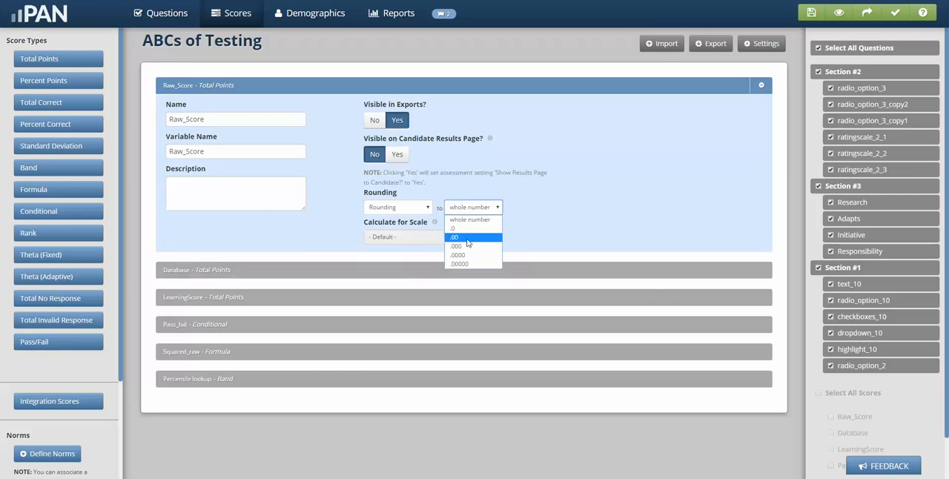
{"action": "left_click", "coordinate": [464, 229]}
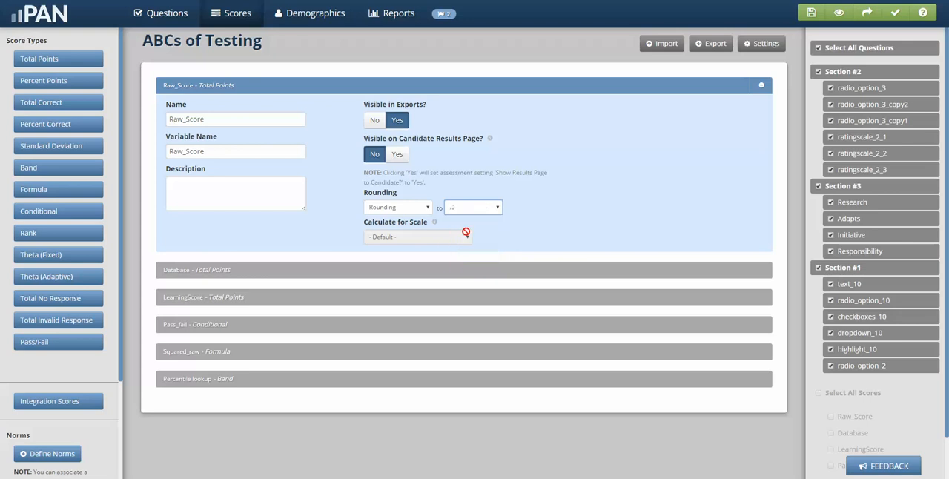
{"action": "left_click", "coordinate": [415, 212]}
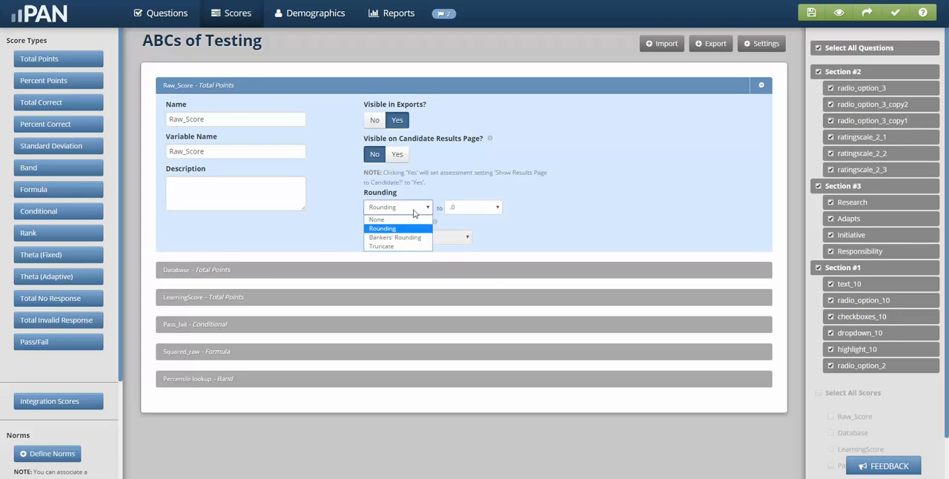
{"action": "left_click", "coordinate": [400, 231]}
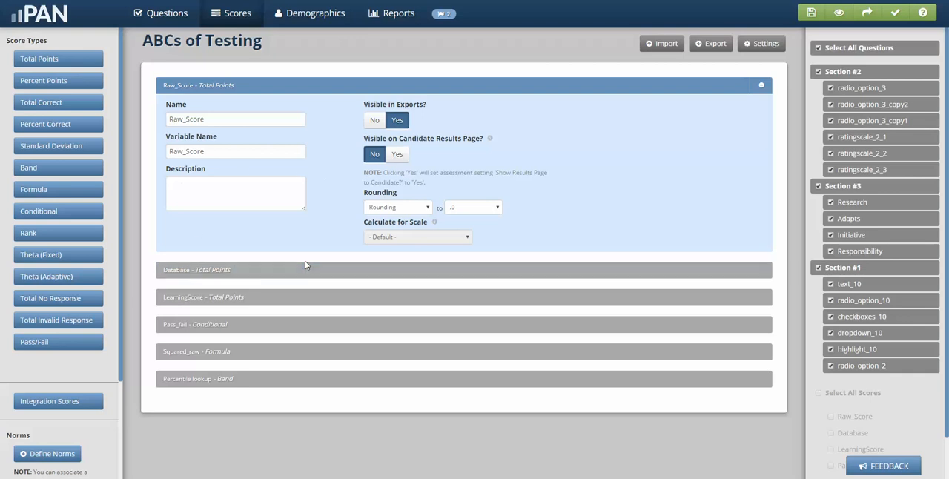
Review which questions are assigned to the Database and LearningScore total points scores
{"action": "left_click", "coordinate": [204, 270]}
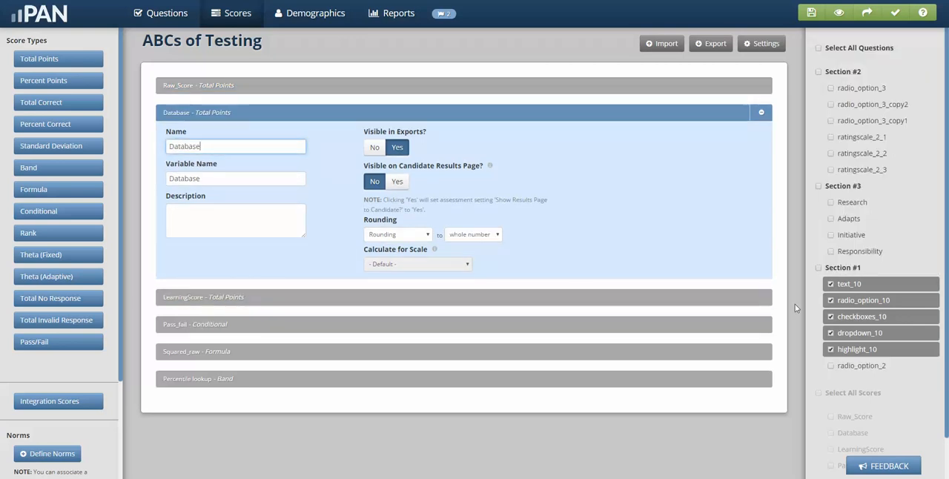
{"action": "left_click", "coordinate": [237, 298]}
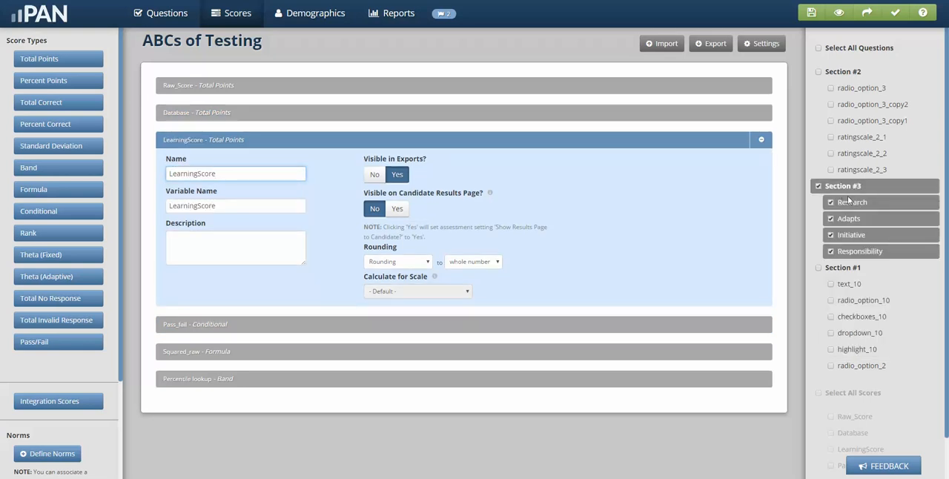
Examine the conditions and results defined for the Pass_fail conditional score, and collapse that score
{"action": "left_click", "coordinate": [200, 329]}
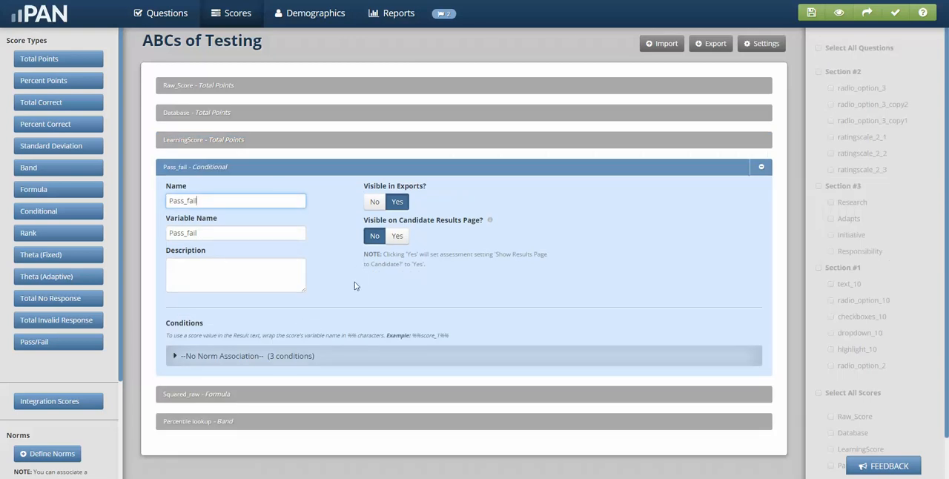
{"action": "left_click", "coordinate": [249, 359]}
{"action": "scroll", "coordinate": [260, 359], "scroll_direction": "down", "scroll_amount": 1}
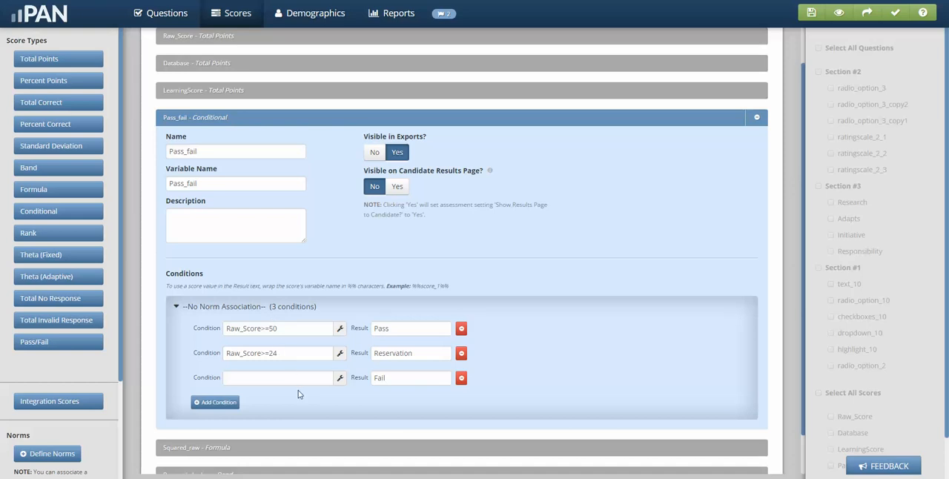
{"action": "left_click", "coordinate": [235, 123]}
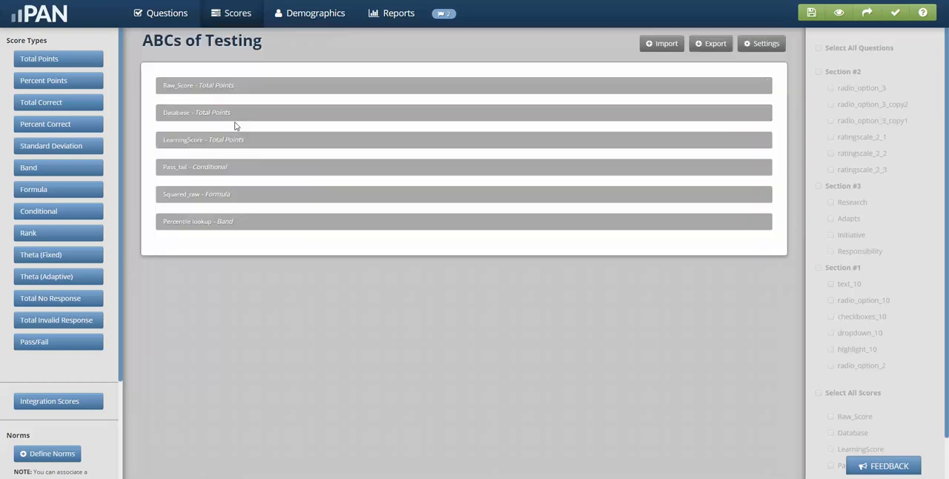
Examine the Squared_raw formula in the Formula Builder, including its operators, score variables and the answer variables of radio_option_3_copy2 in Section #2
{"action": "left_click", "coordinate": [227, 194]}
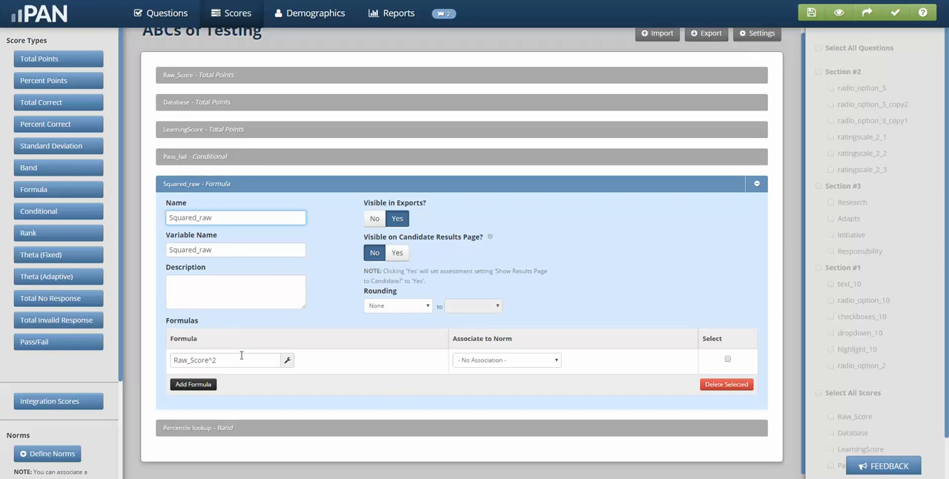
{"action": "left_click", "coordinate": [288, 362]}
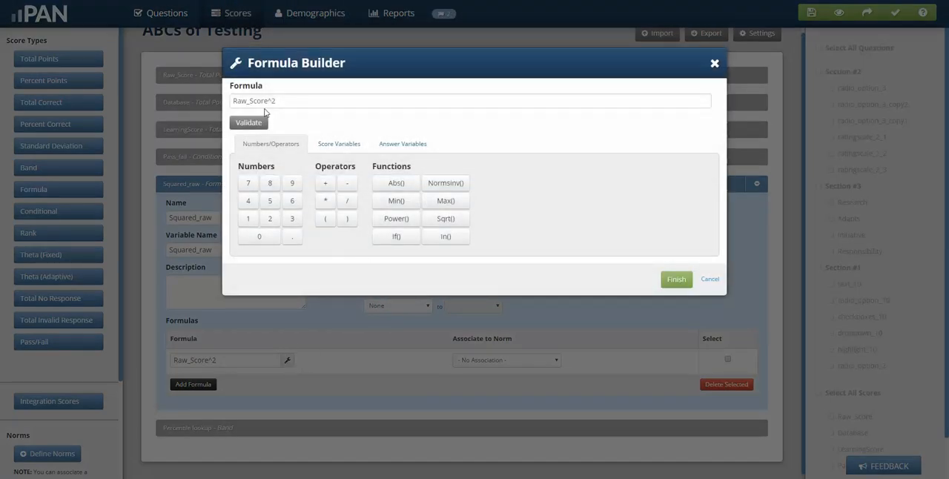
{"action": "left_click", "coordinate": [342, 145]}
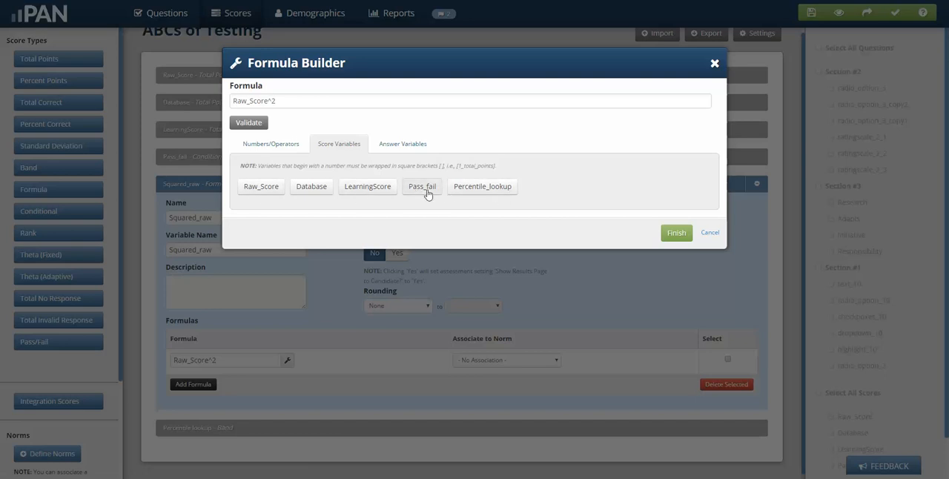
{"action": "left_click", "coordinate": [281, 148]}
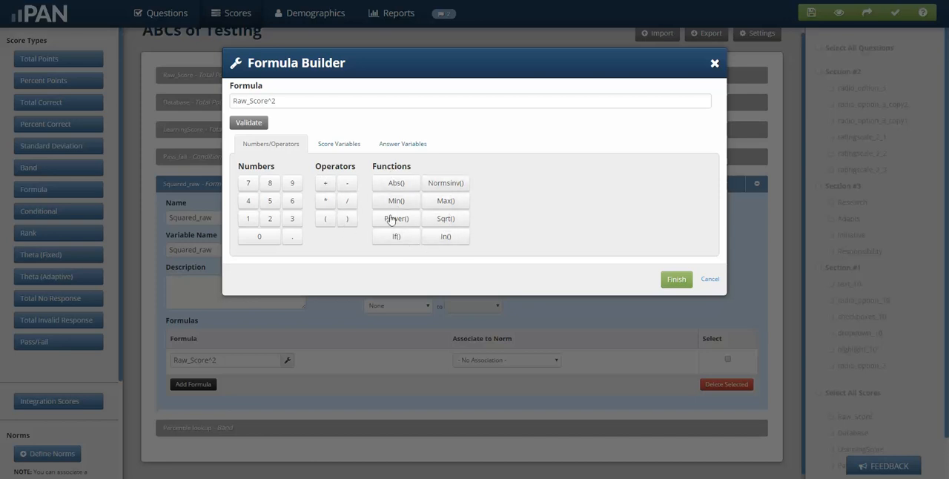
{"action": "left_click", "coordinate": [406, 148]}
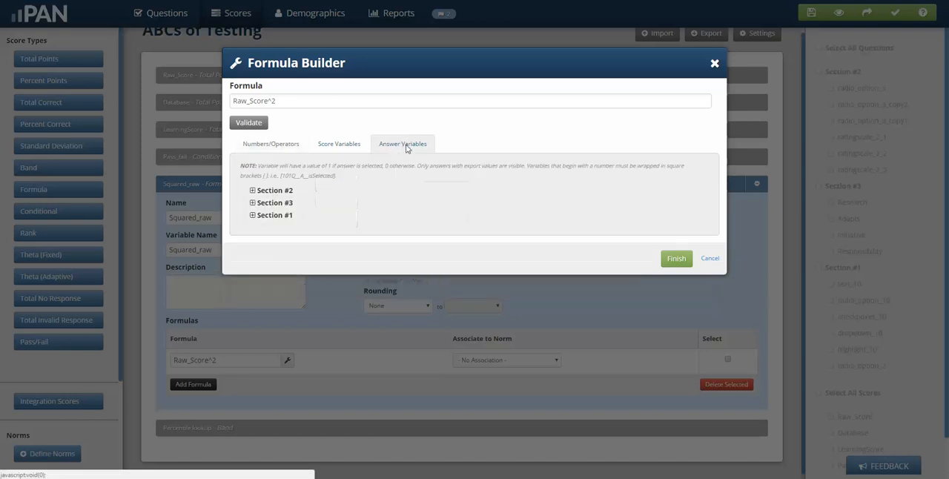
{"action": "left_click", "coordinate": [253, 191]}
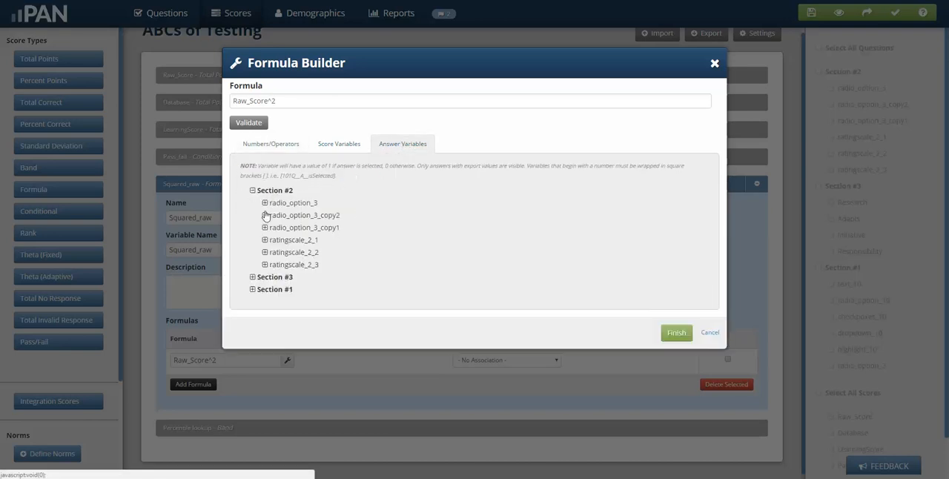
{"action": "left_click", "coordinate": [265, 216]}
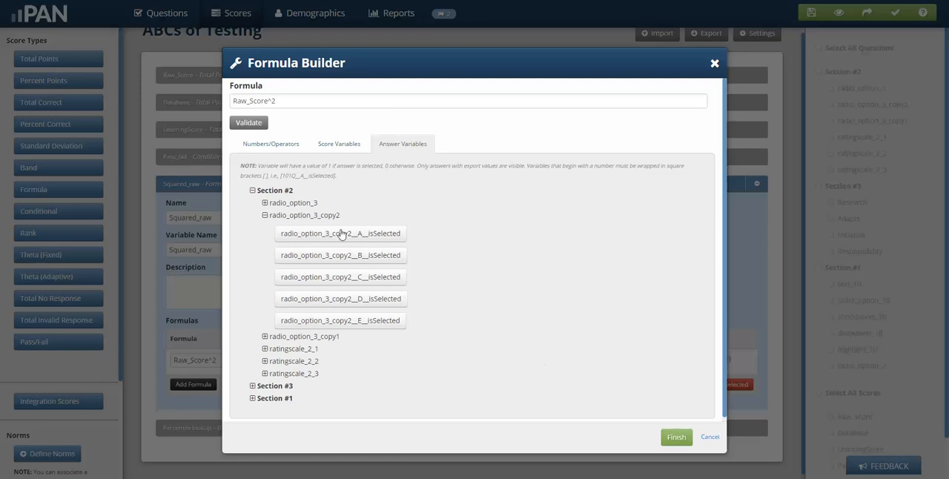
{"action": "left_click", "coordinate": [273, 146]}
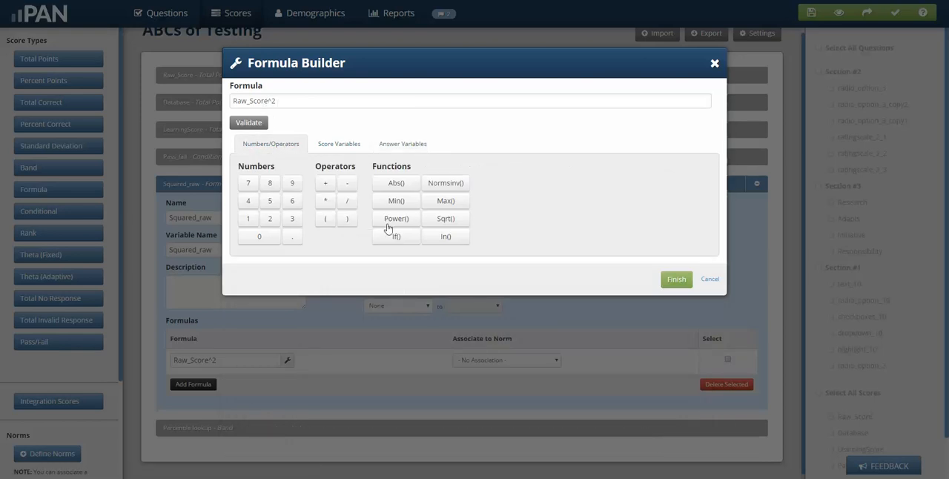
{"action": "left_click", "coordinate": [677, 279]}
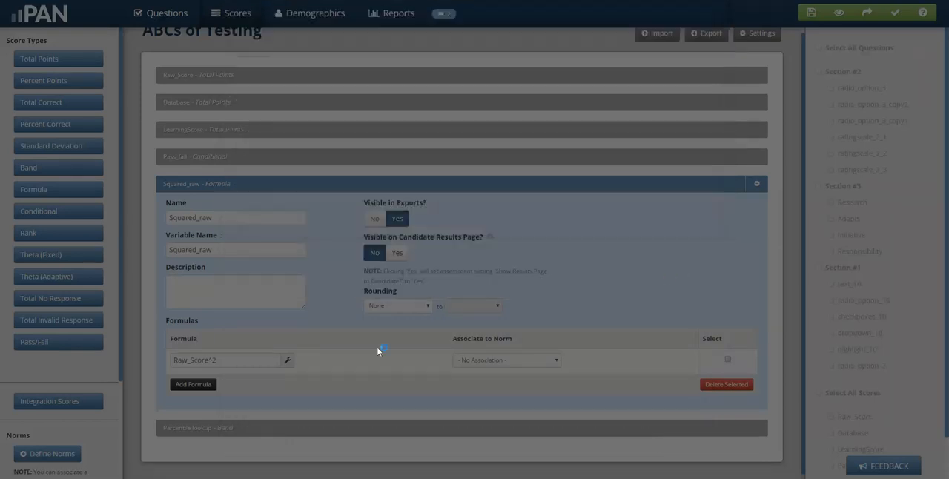
Set the Squared_raw score to use Rounding to .00, and collapse its settings
{"action": "left_click", "coordinate": [413, 310]}
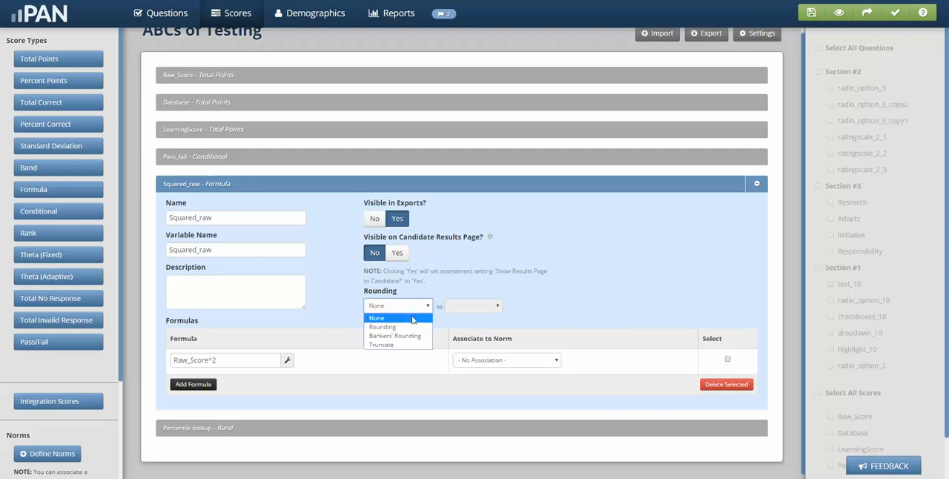
{"action": "left_click", "coordinate": [405, 323]}
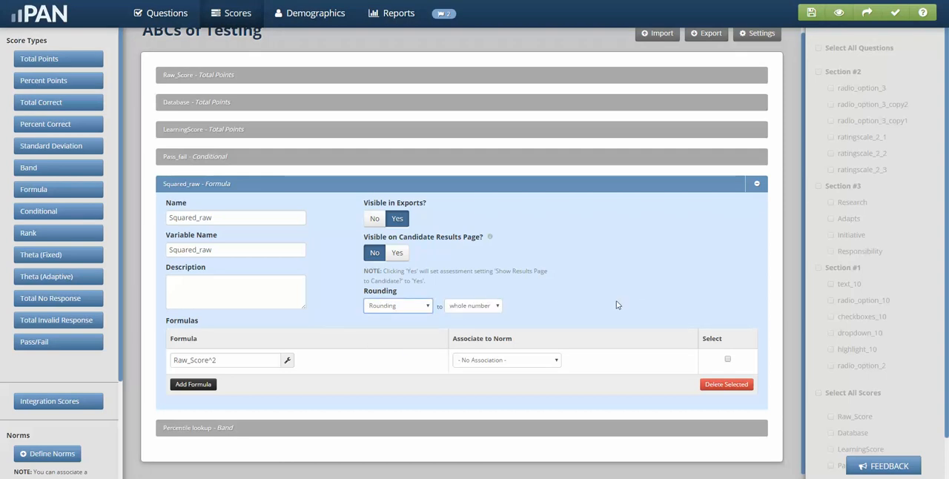
{"action": "left_click", "coordinate": [475, 305]}
{"action": "left_click", "coordinate": [467, 338]}
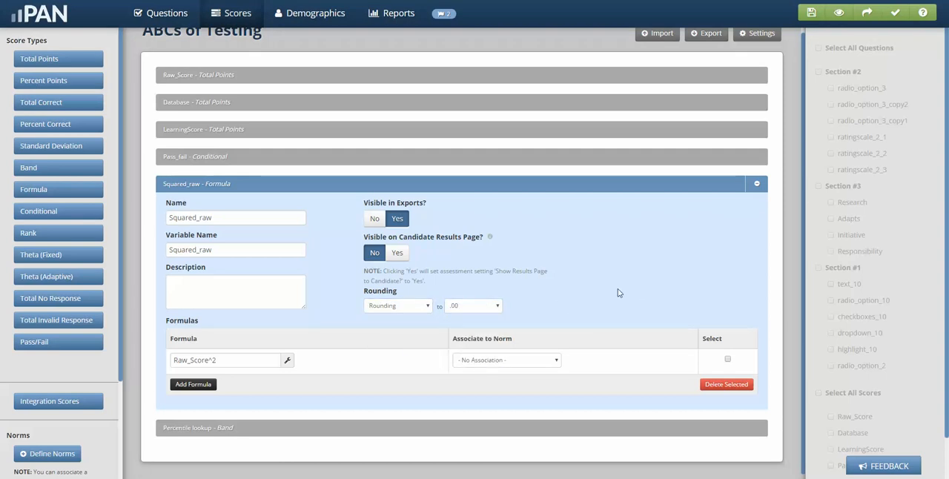
{"action": "left_click", "coordinate": [257, 187]}
Review the low, high and result values in the Percentile lookup band's score ranges without norm association
{"action": "left_click", "coordinate": [252, 223]}
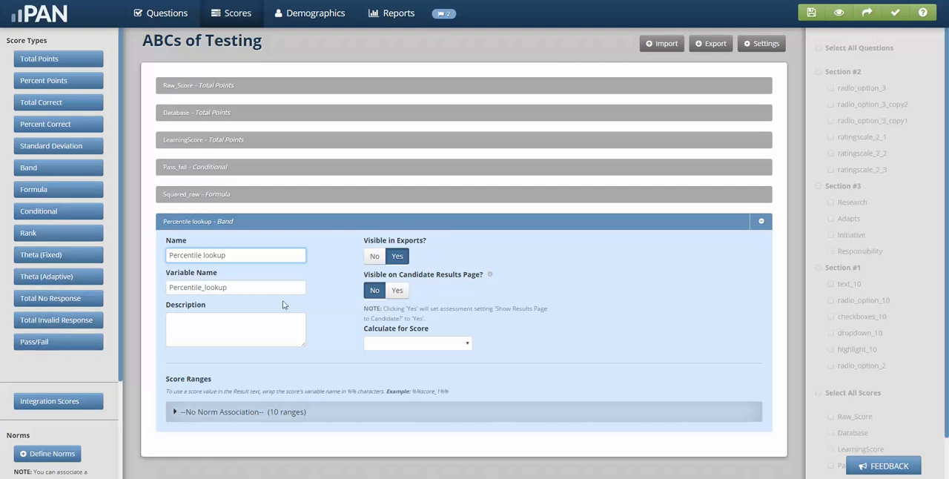
{"action": "left_click", "coordinate": [269, 412]}
{"action": "scroll", "coordinate": [332, 382], "scroll_direction": "down", "scroll_amount": 3}
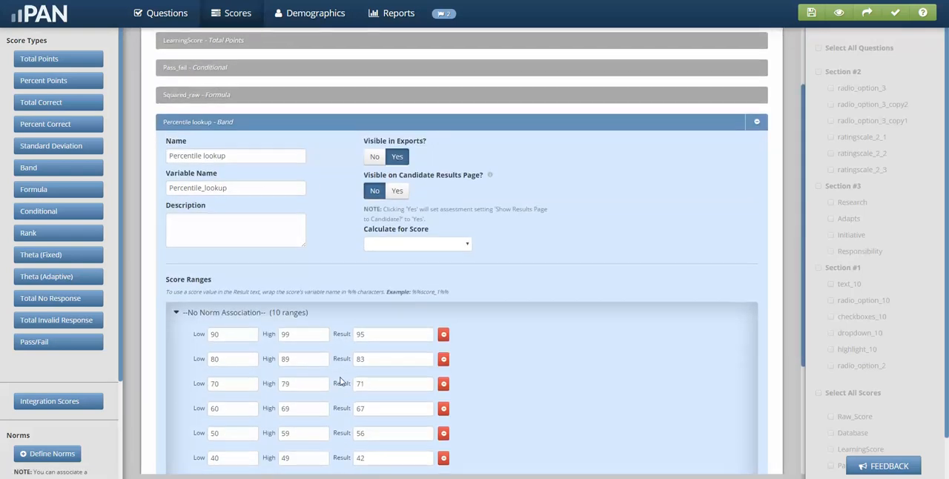
{"action": "scroll", "coordinate": [341, 379], "scroll_direction": "down", "scroll_amount": 1}
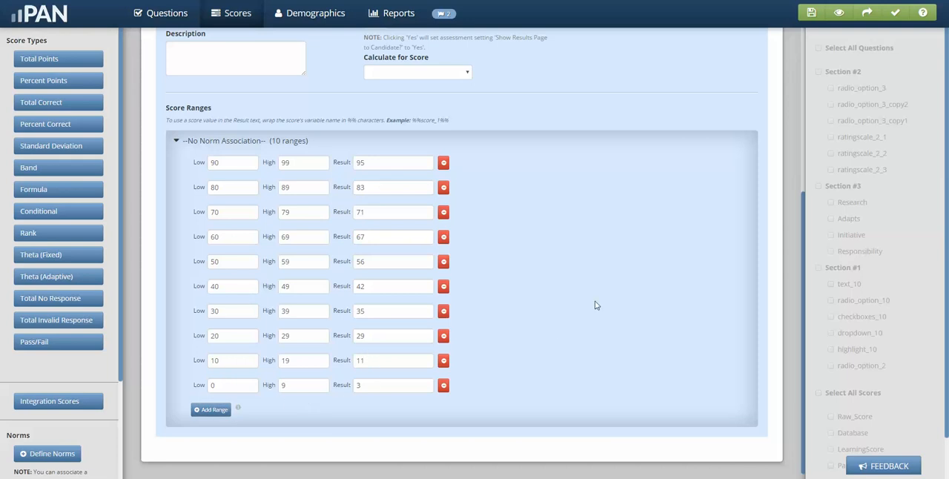
{"action": "scroll", "coordinate": [595, 305], "scroll_direction": "up", "scroll_amount": 1}
{"action": "scroll", "coordinate": [595, 302], "scroll_direction": "up", "scroll_amount": 2}
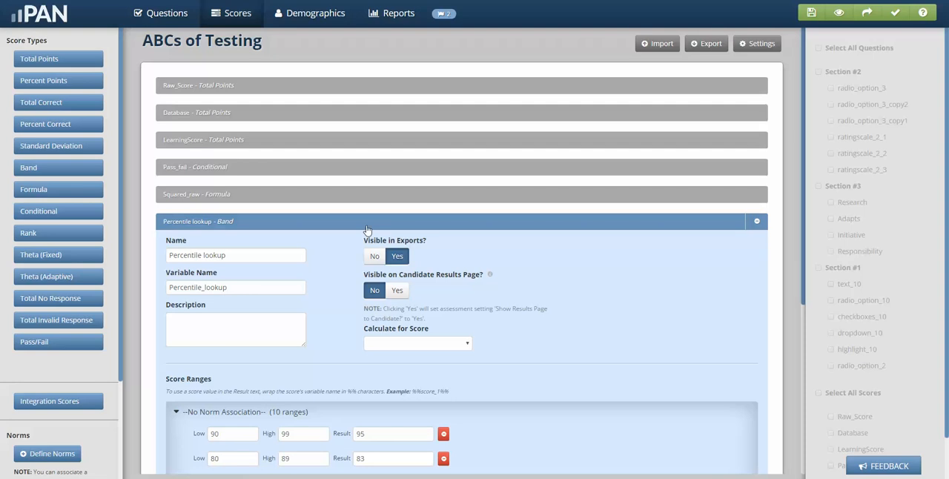
Collapse the Percentile lookup band score and read the suggestions listed for the assessment's scores
{"action": "left_click", "coordinate": [368, 222]}
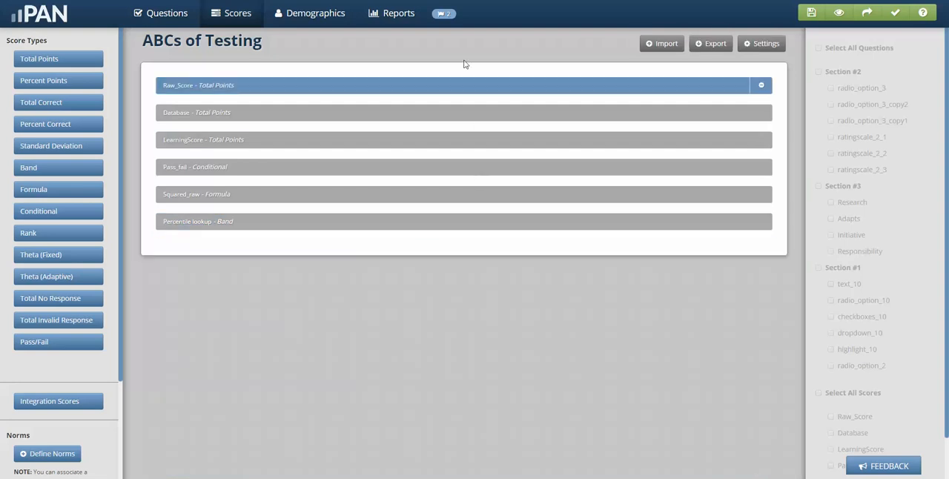
{"action": "left_click", "coordinate": [443, 15]}
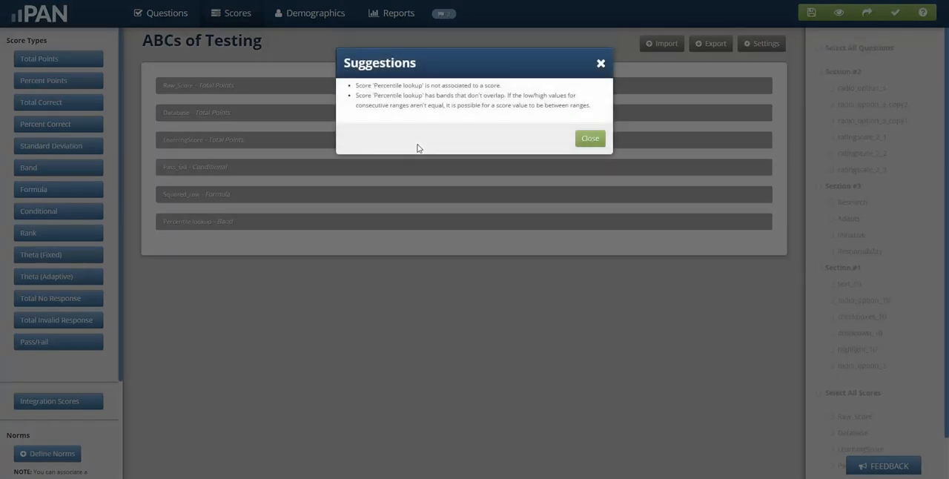
{"action": "left_click", "coordinate": [588, 140]}
Set the Percentile lookup band to calculate for Raw_Score, and collapse its settings
{"action": "left_click", "coordinate": [191, 222]}
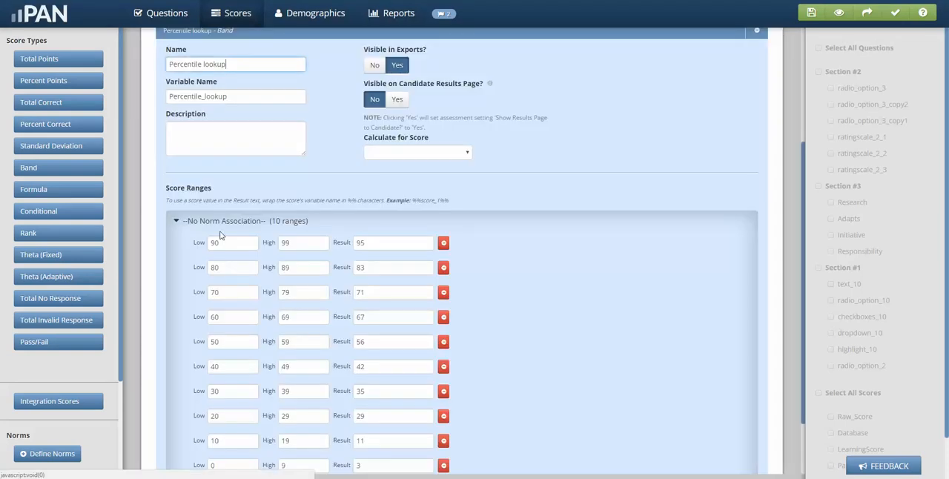
{"action": "left_click", "coordinate": [410, 153]}
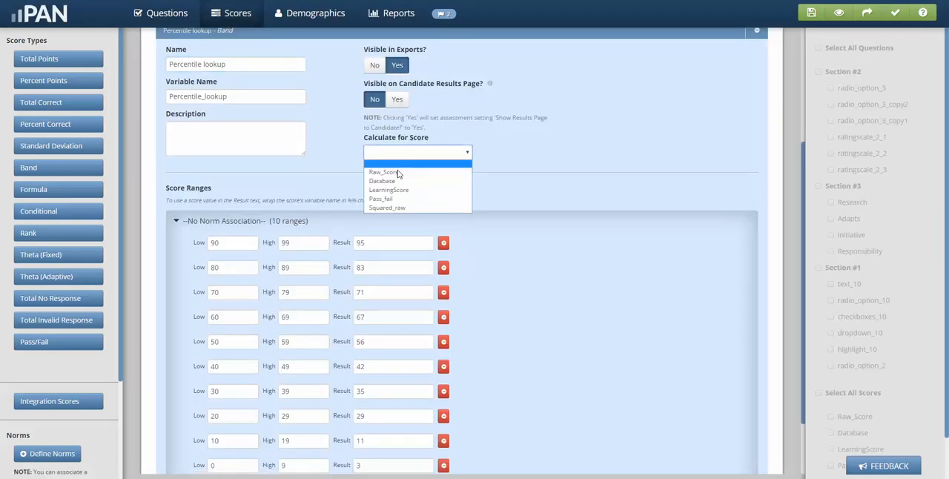
{"action": "left_click", "coordinate": [386, 172]}
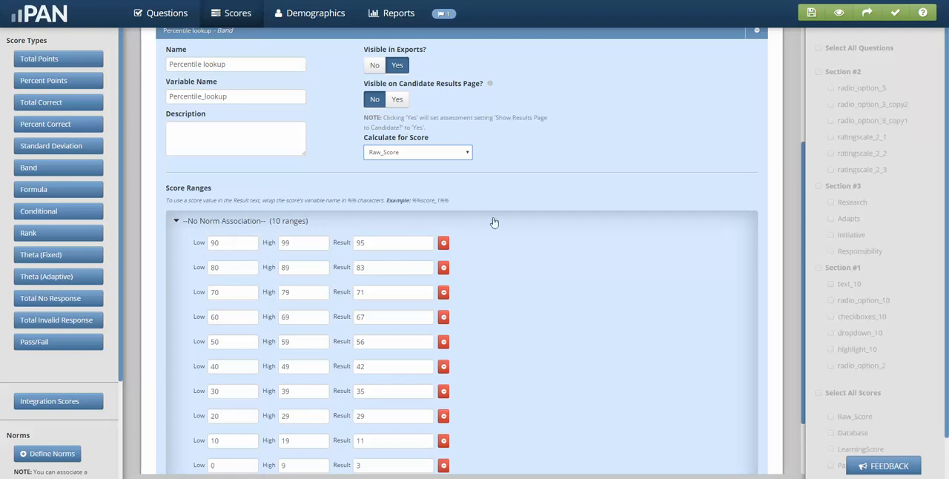
{"action": "scroll", "coordinate": [526, 207], "scroll_direction": "up", "scroll_amount": 3}
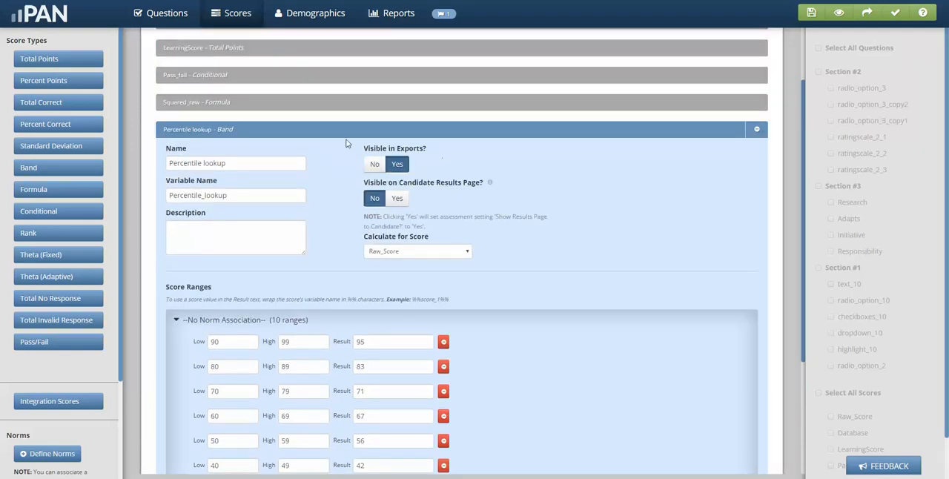
{"action": "left_click", "coordinate": [335, 130]}
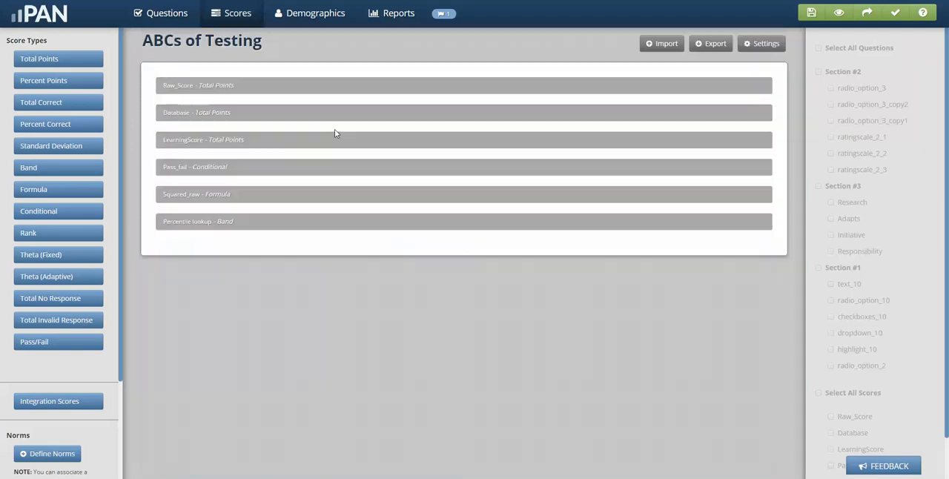
Read the remaining scoring suggestion and compare it with the low and high values of the Percentile lookup ranges
{"action": "left_click", "coordinate": [443, 14]}
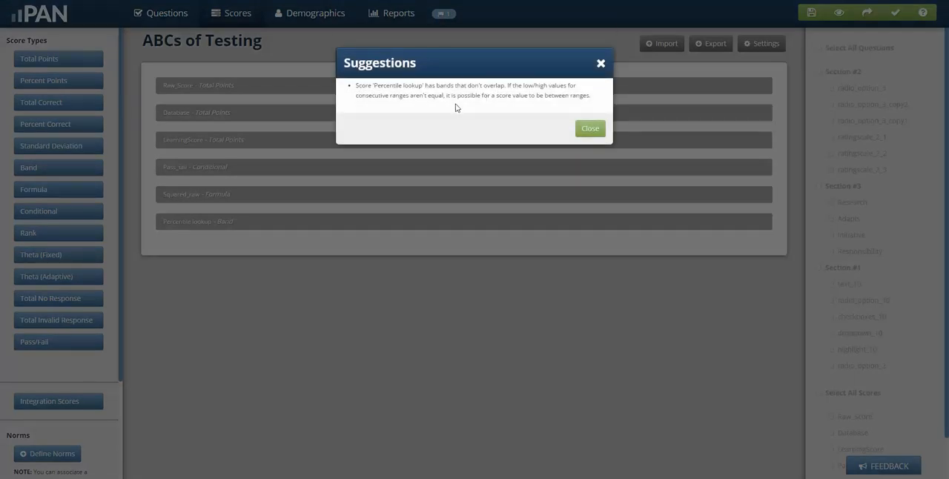
{"action": "left_click", "coordinate": [591, 129]}
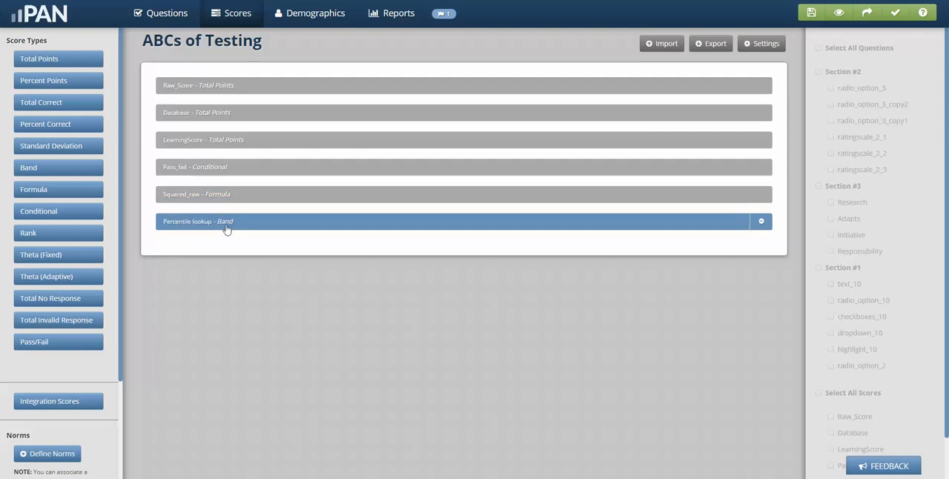
{"action": "left_click", "coordinate": [226, 227]}
{"action": "scroll", "coordinate": [274, 291], "scroll_direction": "down", "scroll_amount": 1}
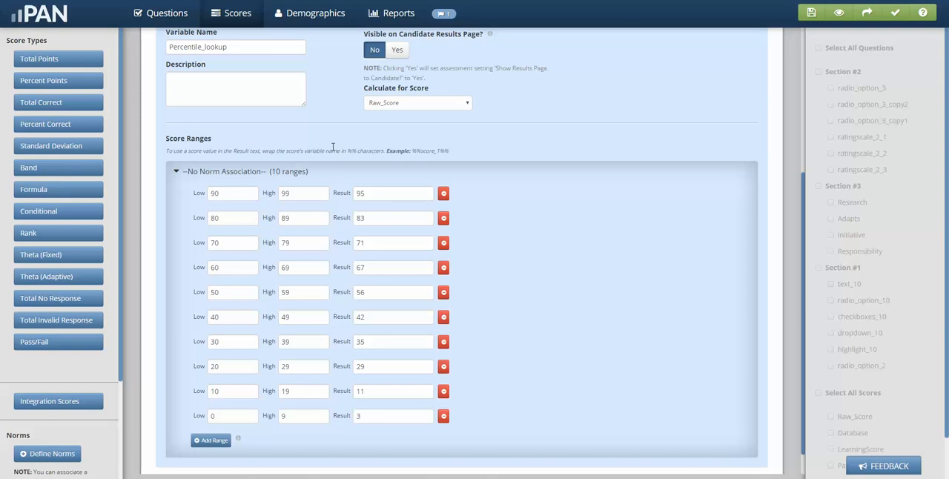
{"action": "scroll", "coordinate": [333, 148], "scroll_direction": "up", "scroll_amount": 3}
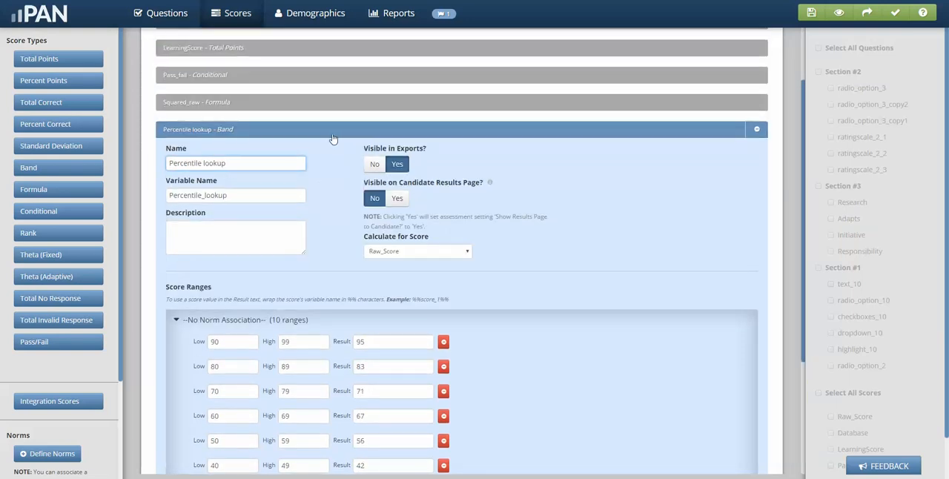
{"action": "left_click", "coordinate": [333, 134]}
Set the Raw_Score total points to round to a whole number, and collapse that score
{"action": "left_click", "coordinate": [307, 87]}
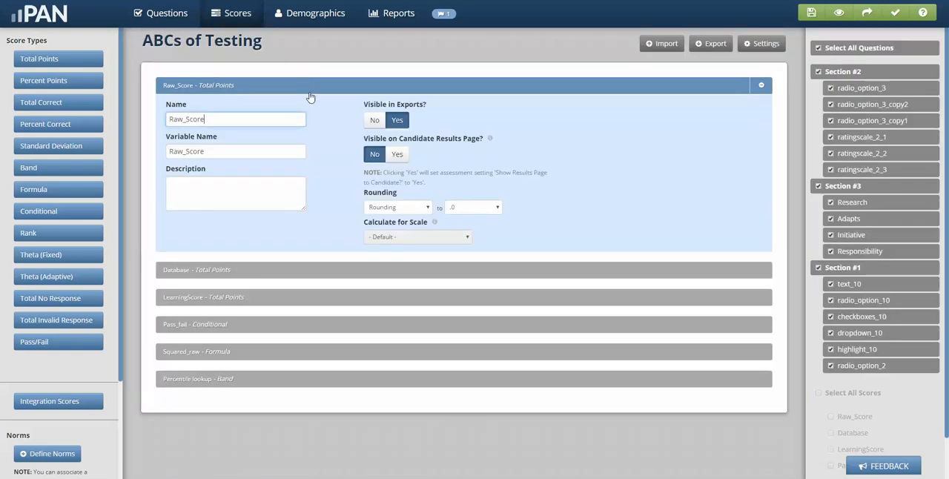
{"action": "left_click", "coordinate": [455, 207]}
{"action": "left_click", "coordinate": [462, 216]}
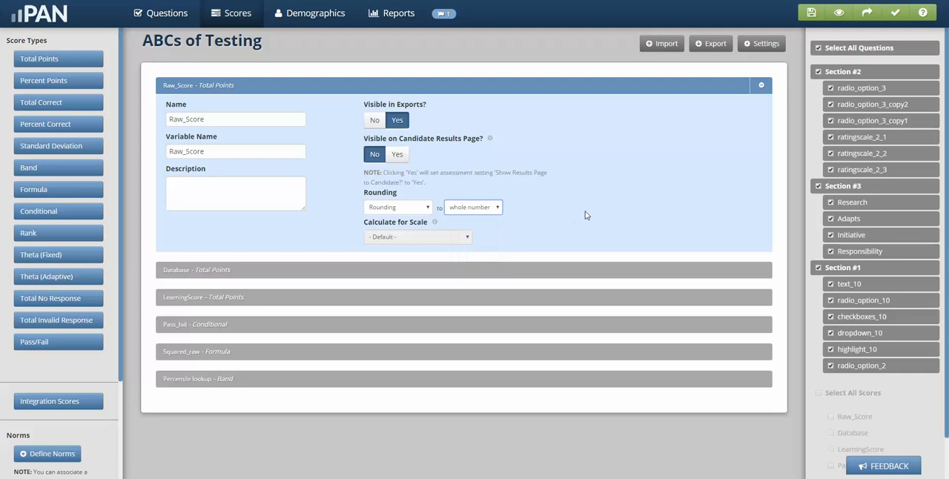
{"action": "left_click", "coordinate": [274, 87]}
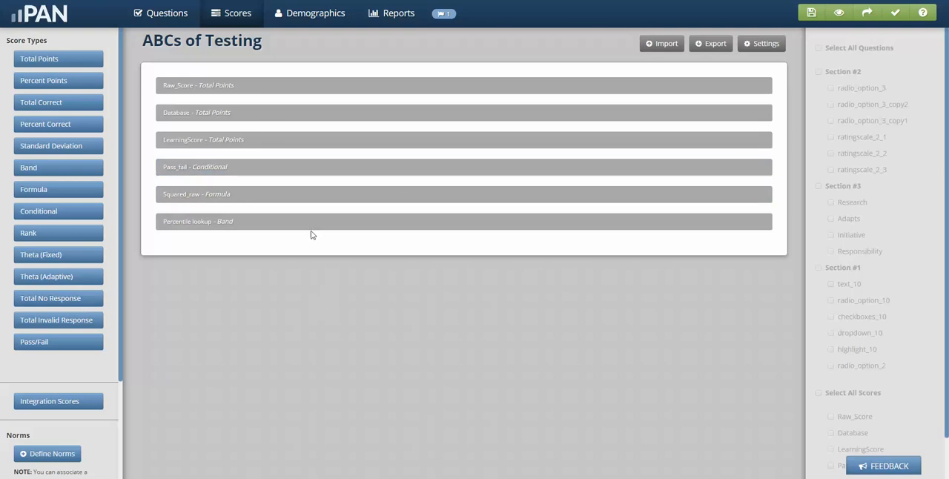
Recheck the Percentile lookup score ranges against the whole-number rounding of Raw_Score, and collapse the band score
{"action": "left_click", "coordinate": [268, 226]}
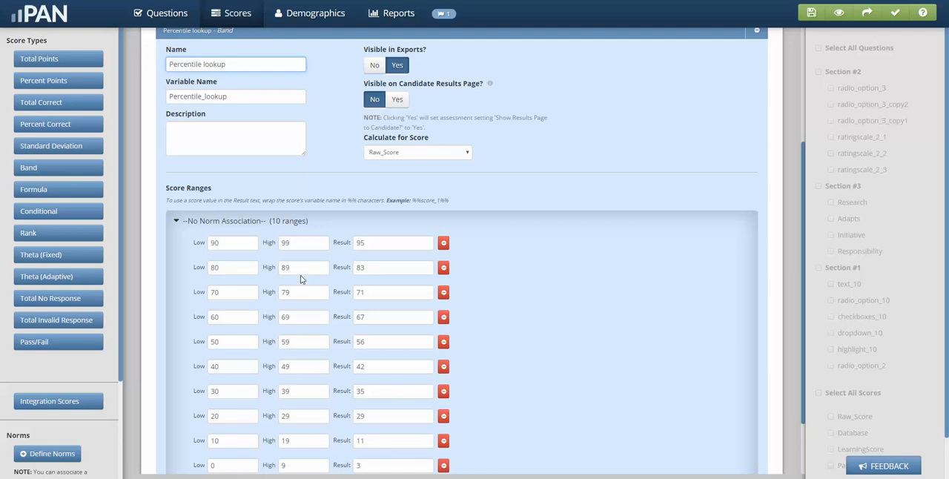
{"action": "scroll", "coordinate": [317, 233], "scroll_direction": "up", "scroll_amount": 2}
{"action": "left_click", "coordinate": [306, 134]}
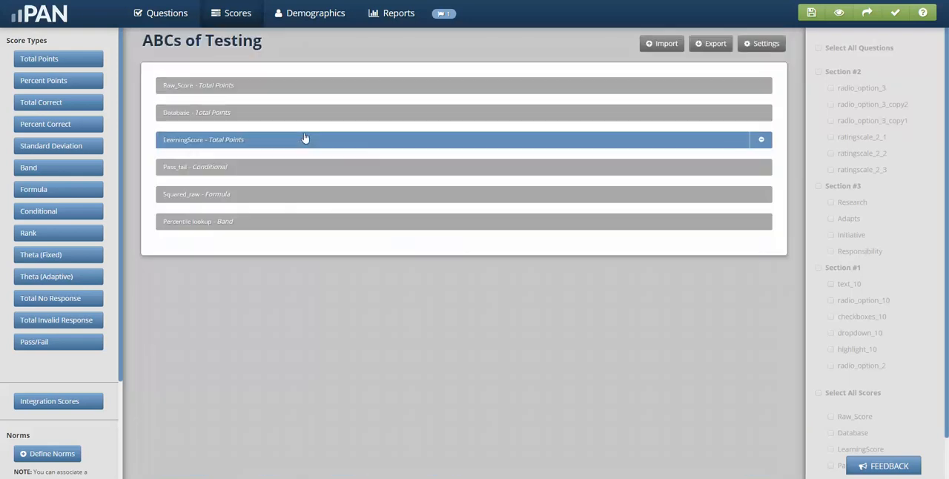